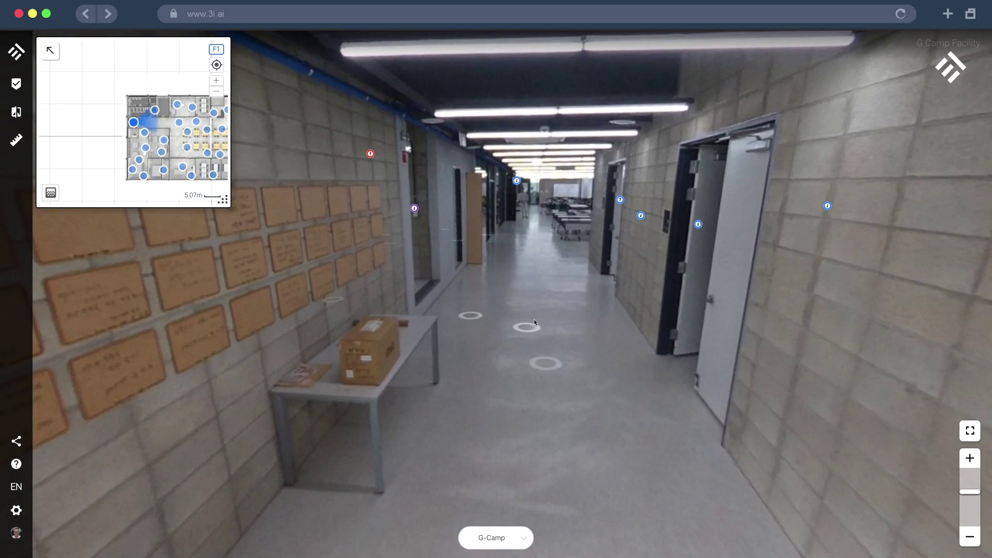
Step: Walk down the corridor and through the classroom toward the glass lab, and enlarge the floor-plan minimap
click(546, 364)
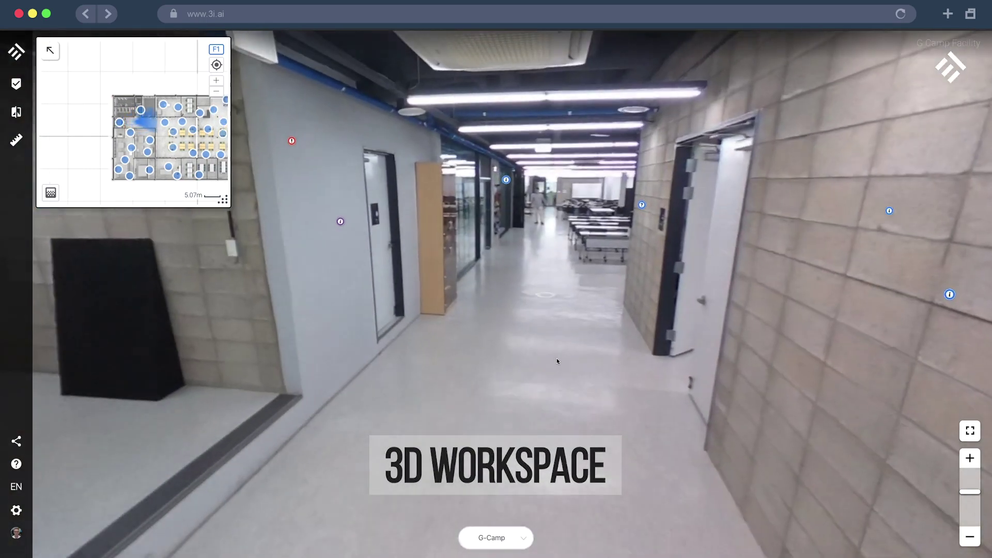
click(547, 306)
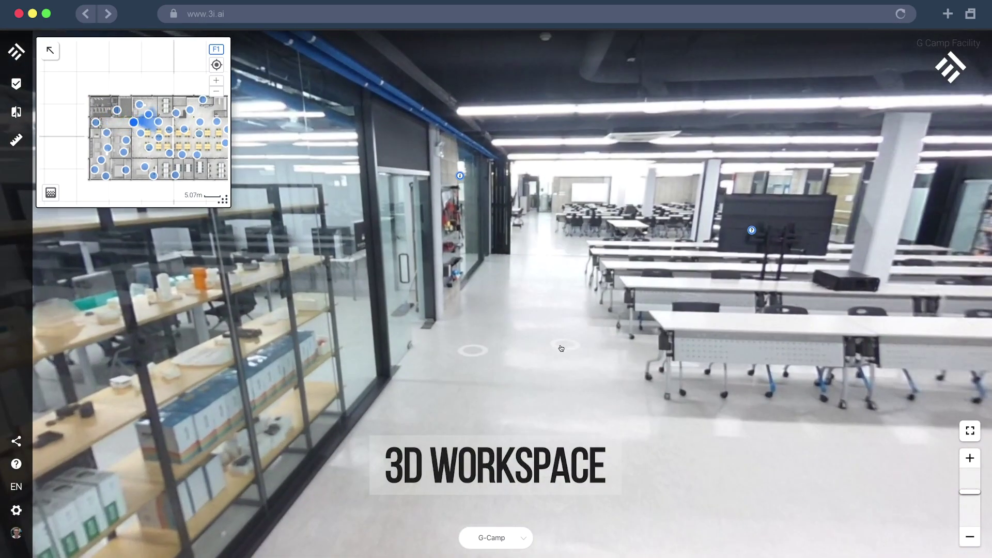
click(562, 346)
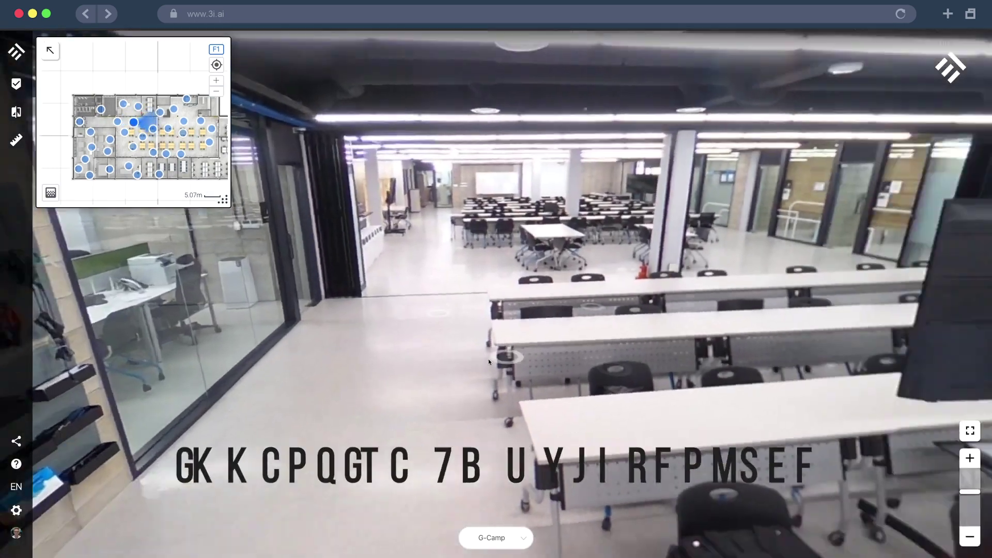
click(488, 361)
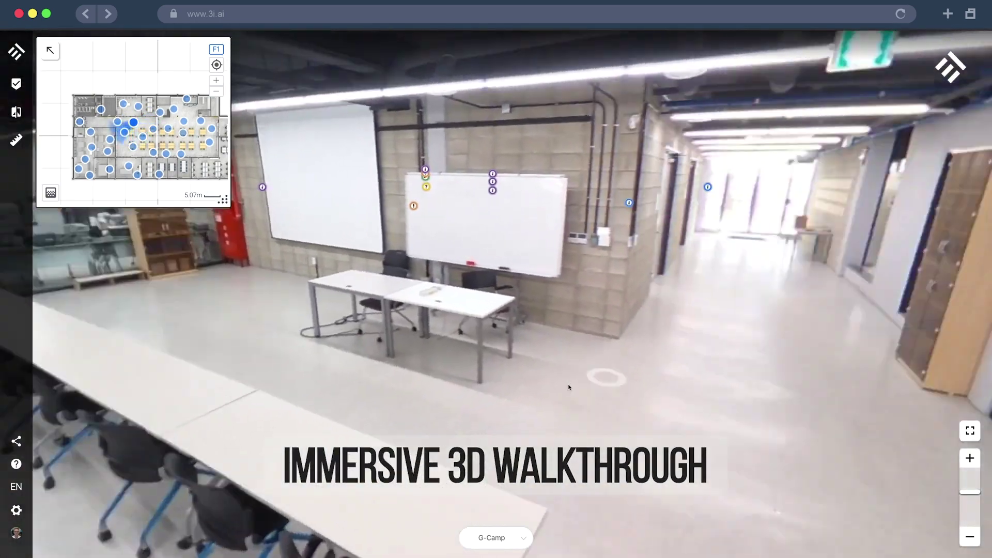
click(568, 387)
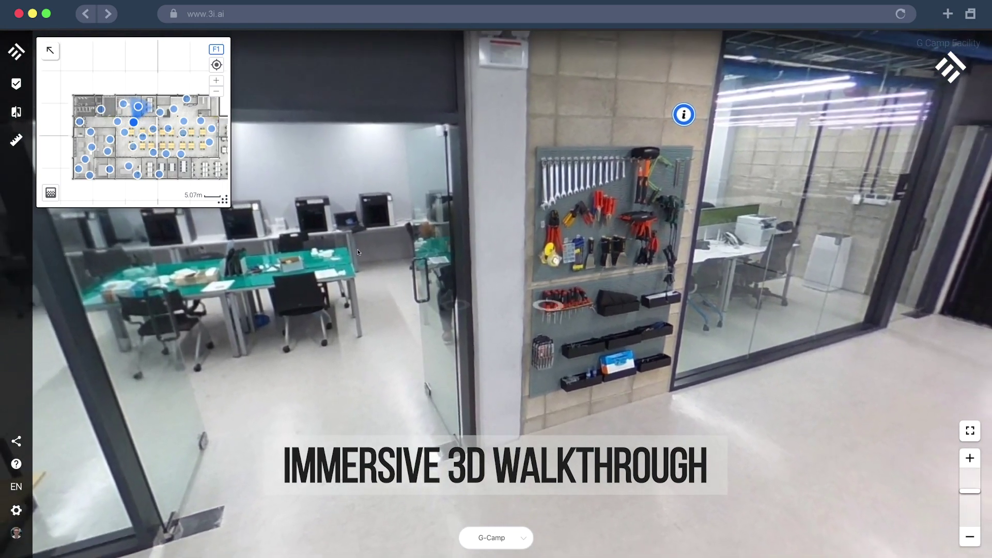
drag(227, 206, 409, 274)
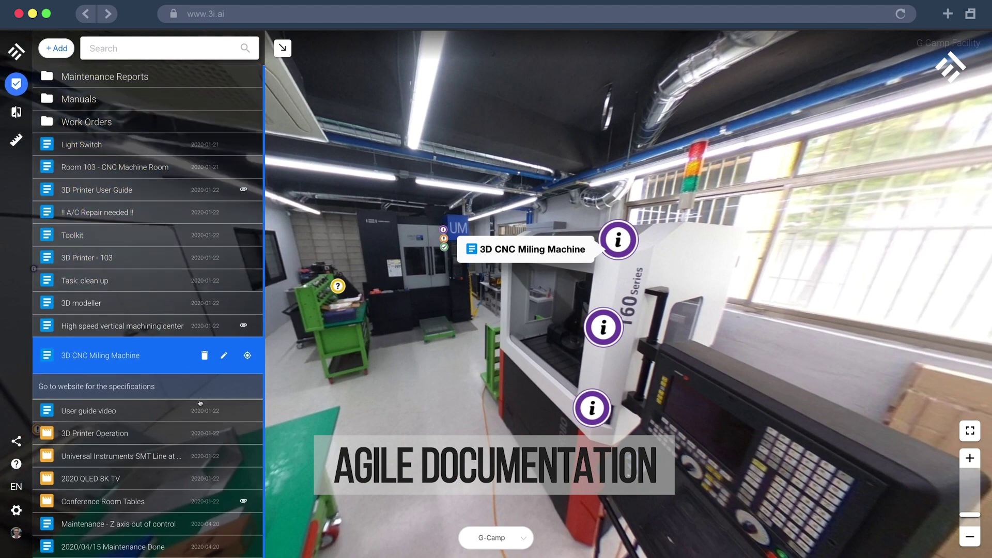
Step: Face the SIRIUS machine, open the High speed vertical machining center tag and download its PDF manual
click(471, 414)
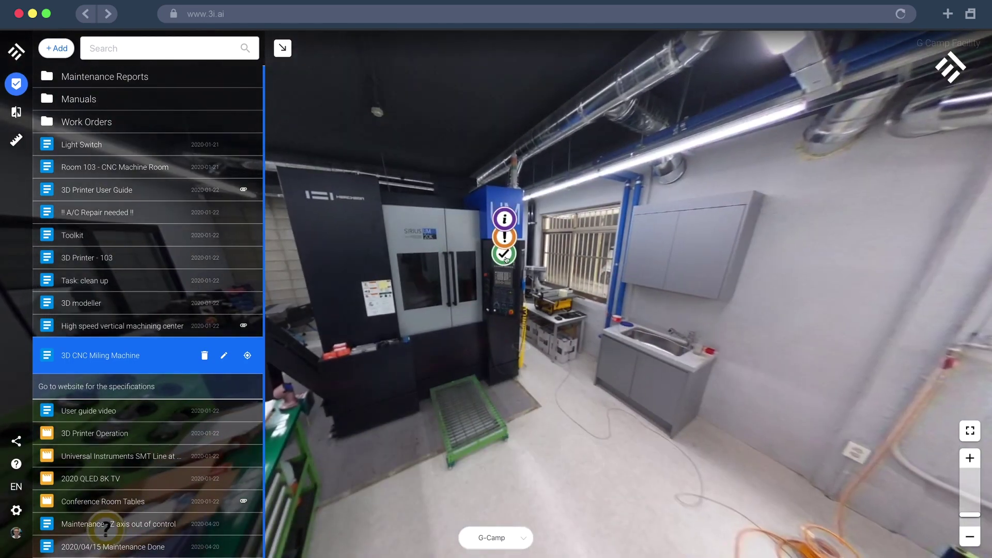
click(505, 255)
click(504, 224)
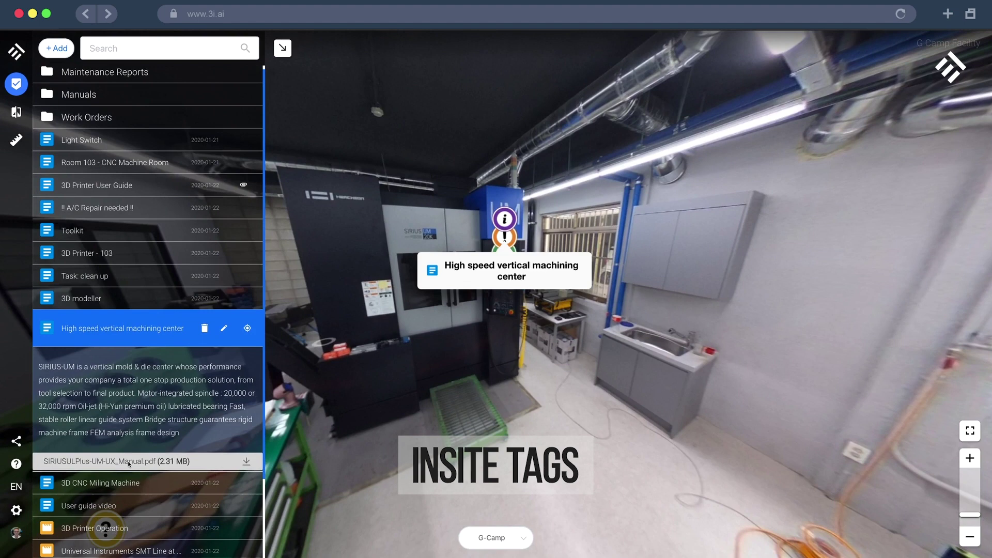
click(247, 461)
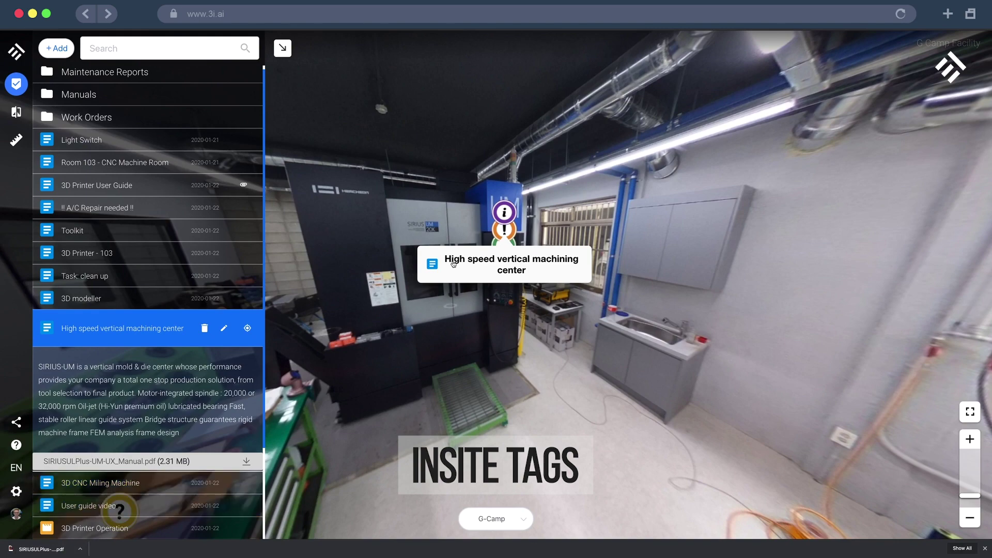
Step: Read the 'Maintenance - Z axis out of control' and '2020/04/15 Maintenance Done' tags
click(509, 233)
scroll(120, 483, down, 4)
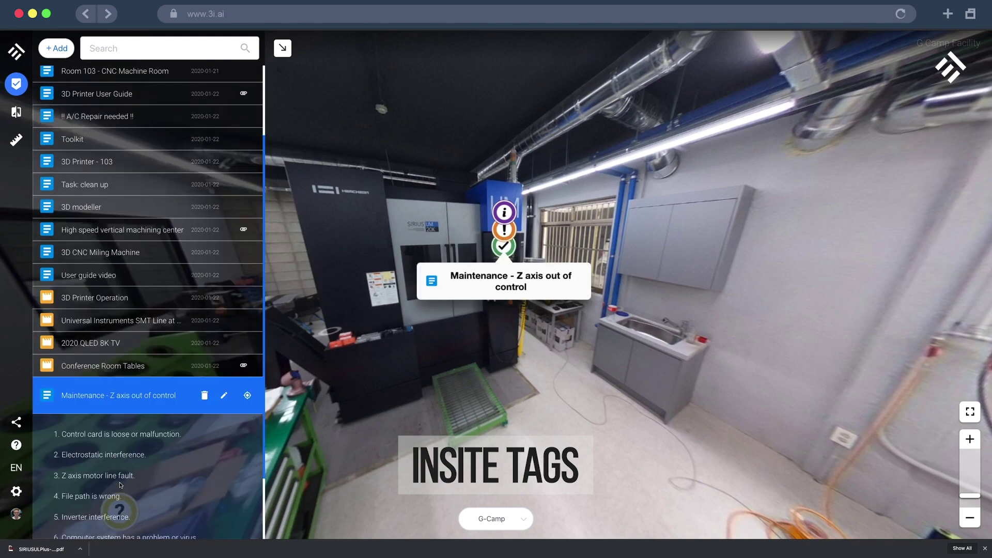
scroll(105, 442, down, 1)
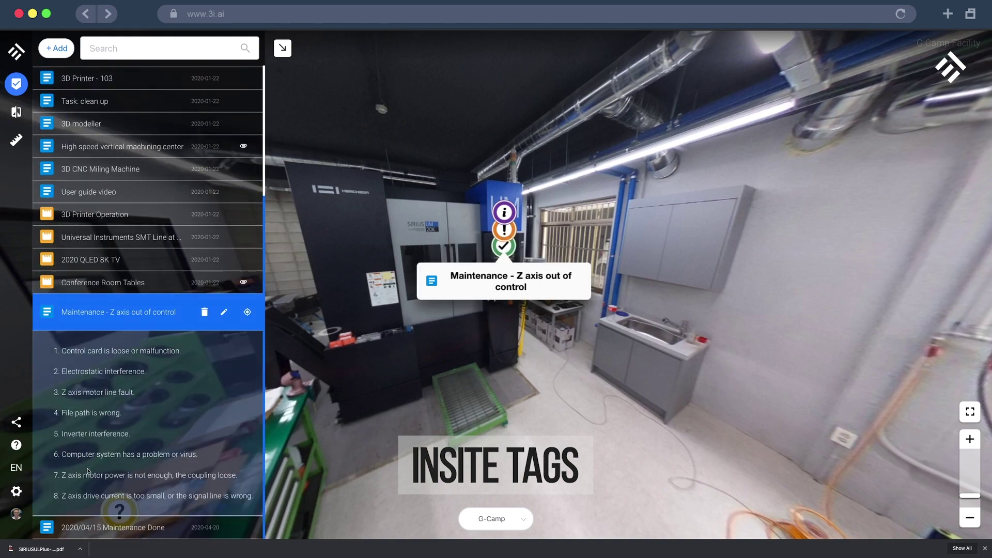
click(509, 255)
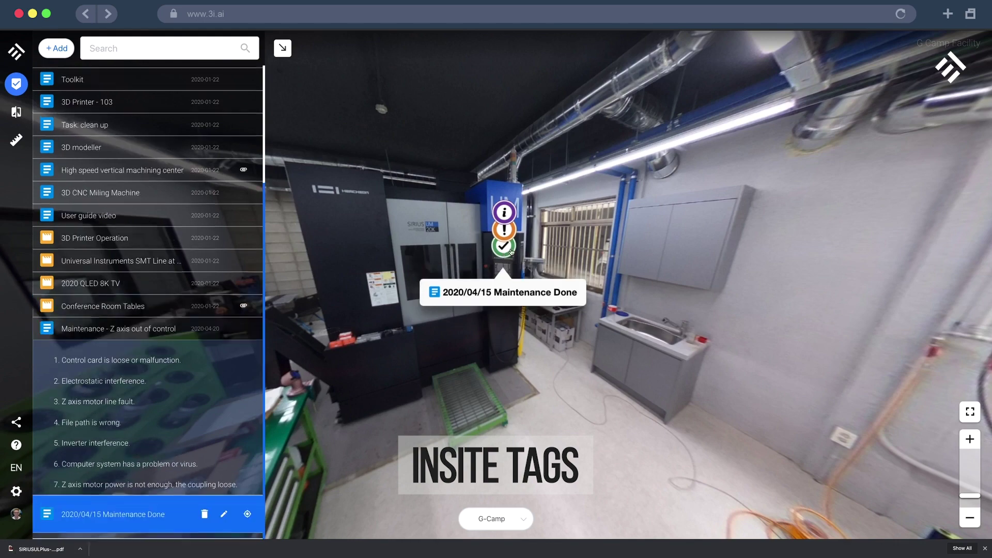
Step: Move beside the green tool cart, view the 3D modeller tag, and start measuring at the shelves' left corner
click(368, 426)
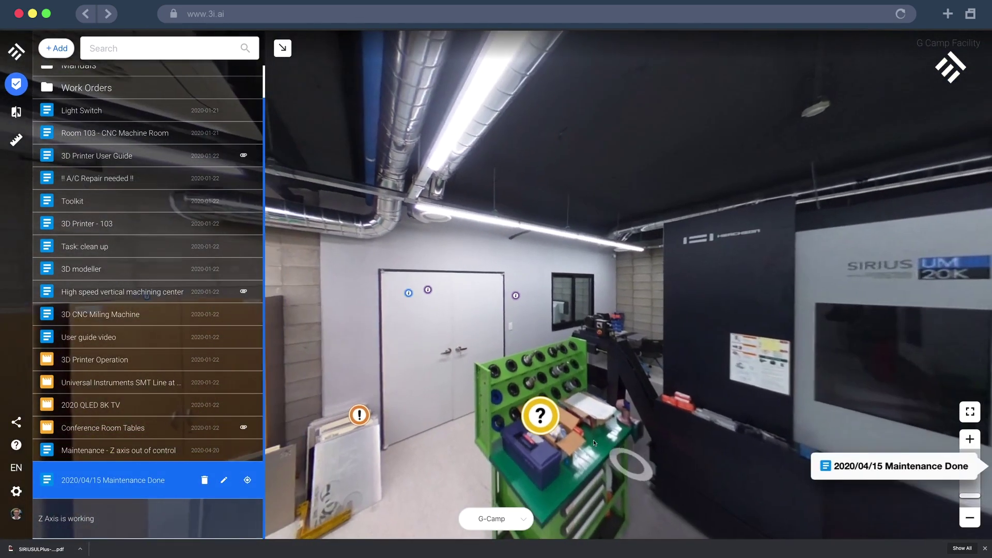
click(540, 416)
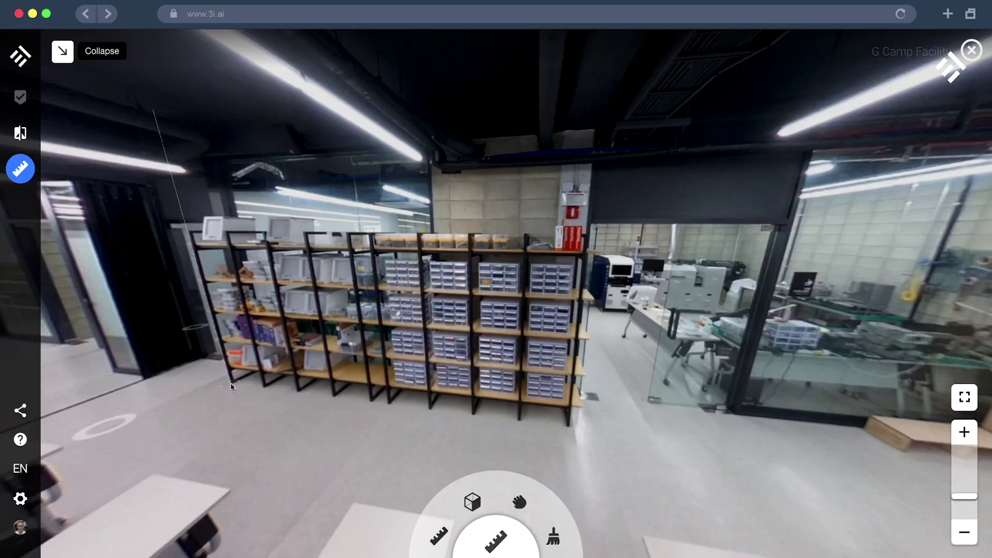
click(230, 384)
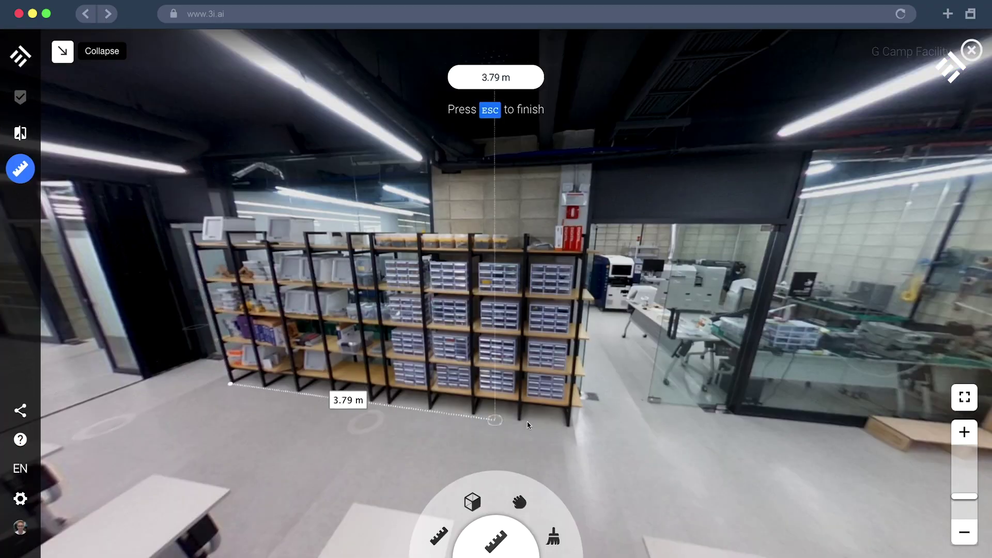
Step: Measure the shelves' 4.6 m length, 2 m right-end height and 2.01 m left height
click(568, 427)
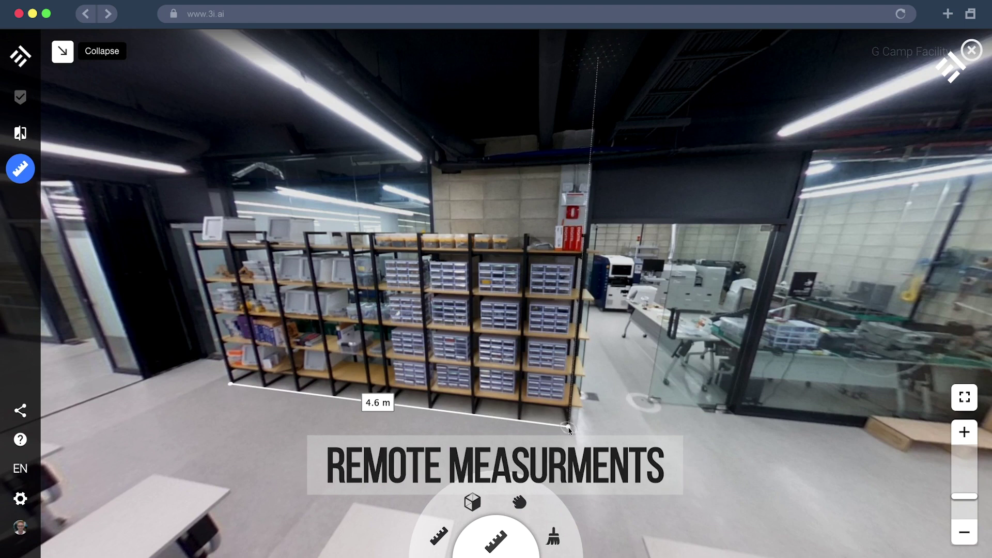
click(585, 236)
key(Escape)
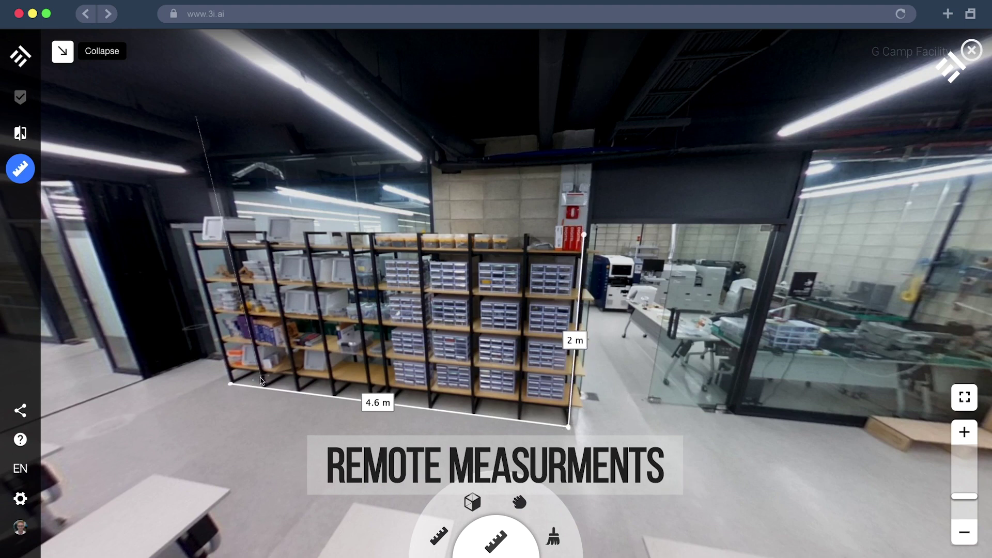
click(231, 385)
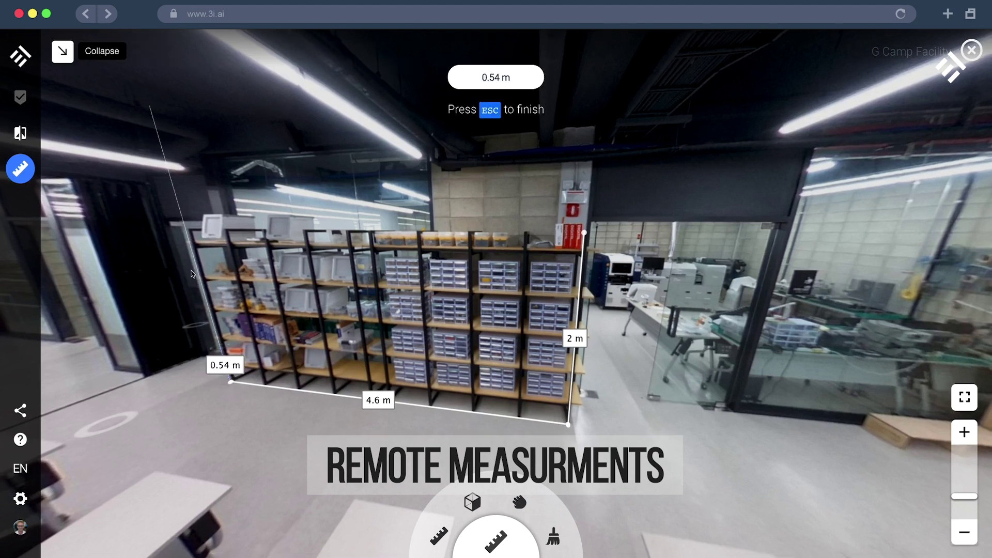
click(188, 231)
key(Escape)
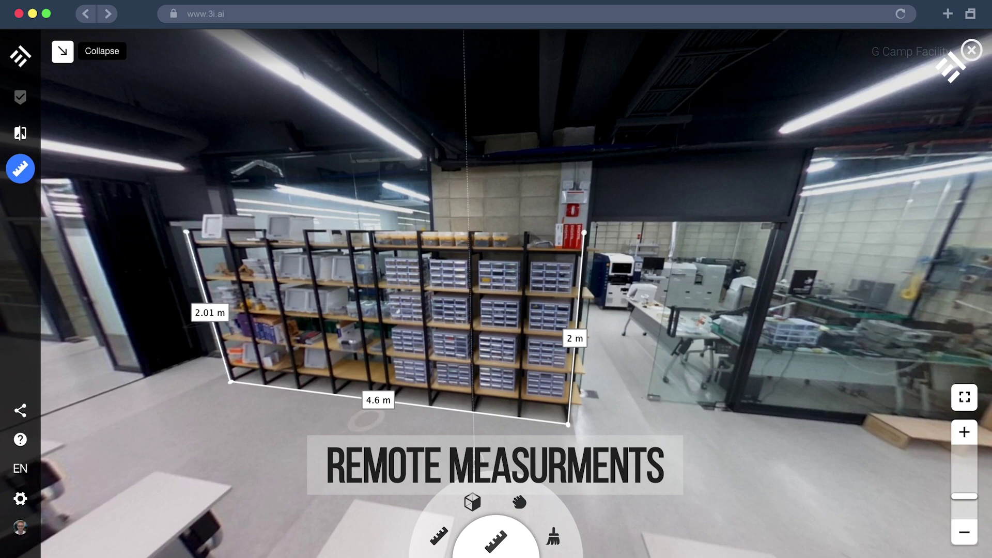
Step: Measure two middle shelf uprights at 2.02 m and 2.01 m high
click(336, 393)
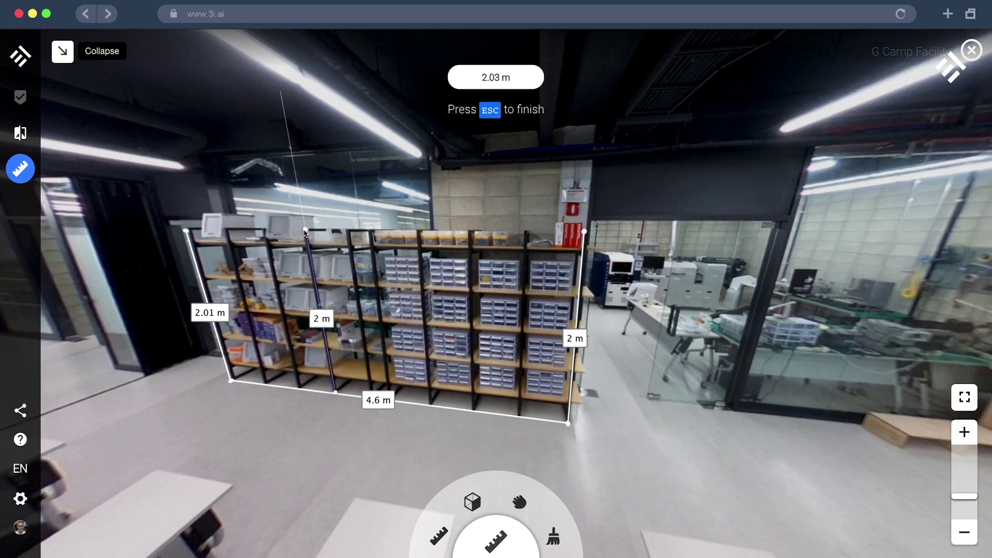
click(305, 231)
key(Escape)
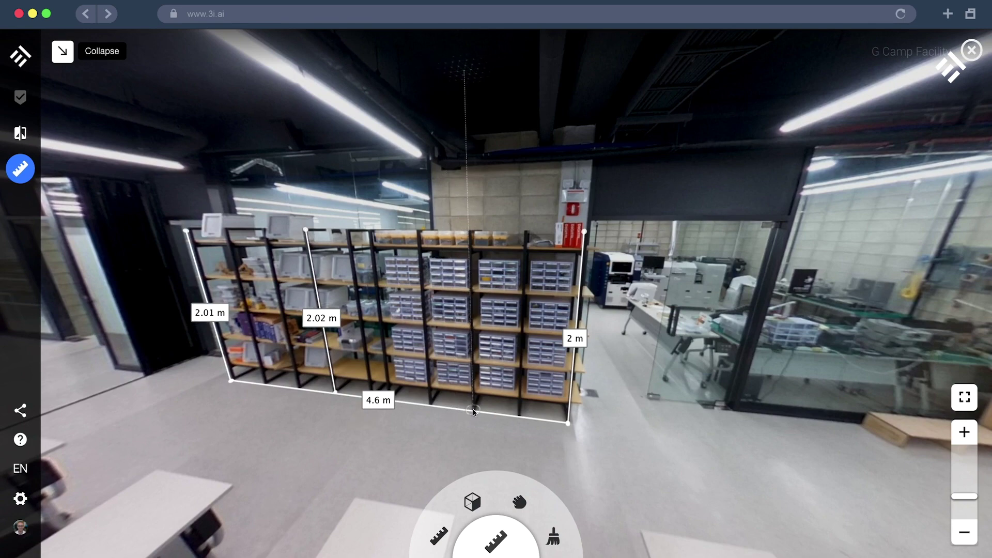
click(473, 409)
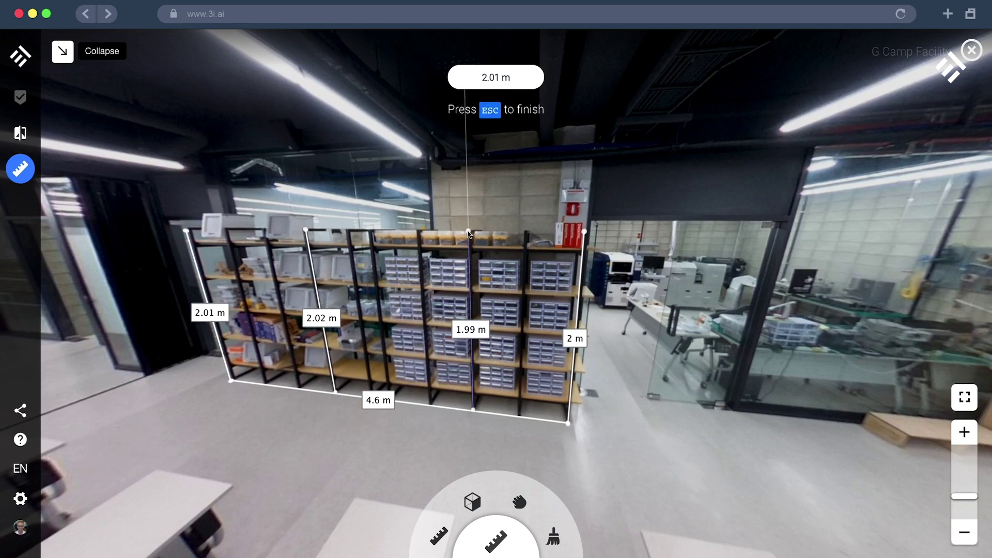
click(468, 231)
key(Escape)
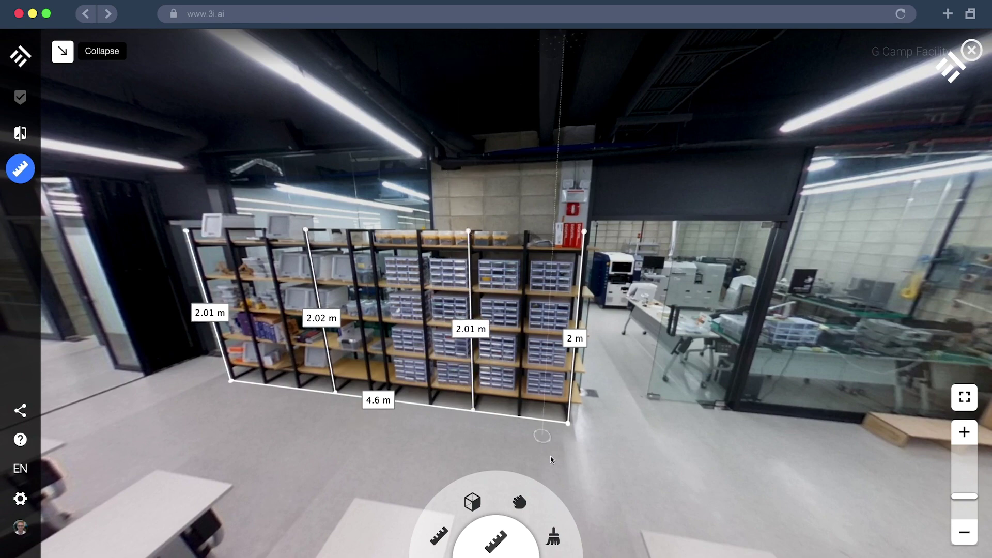
Step: From beside the glass room, trace a closed 7.8 m polyline around the doorway frame
click(633, 473)
click(397, 359)
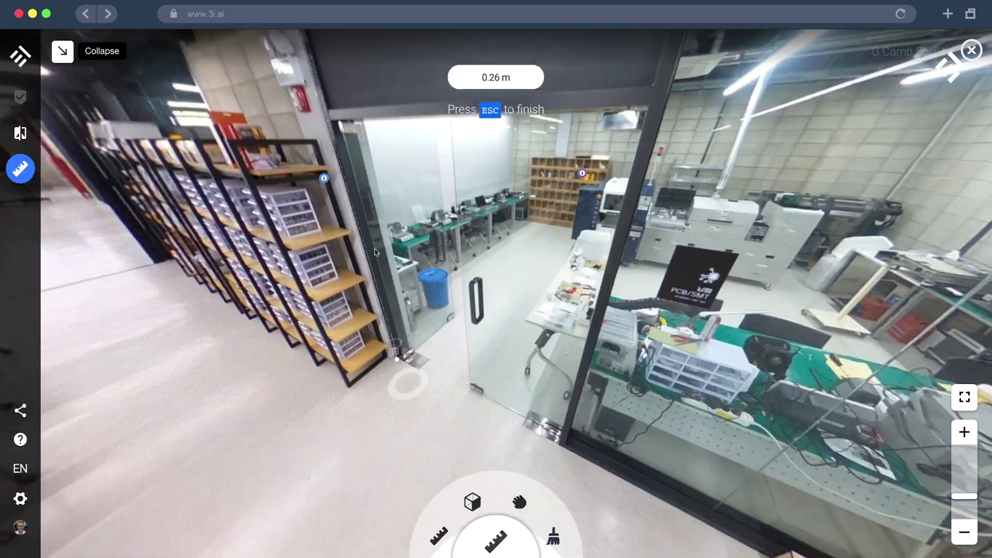
click(324, 118)
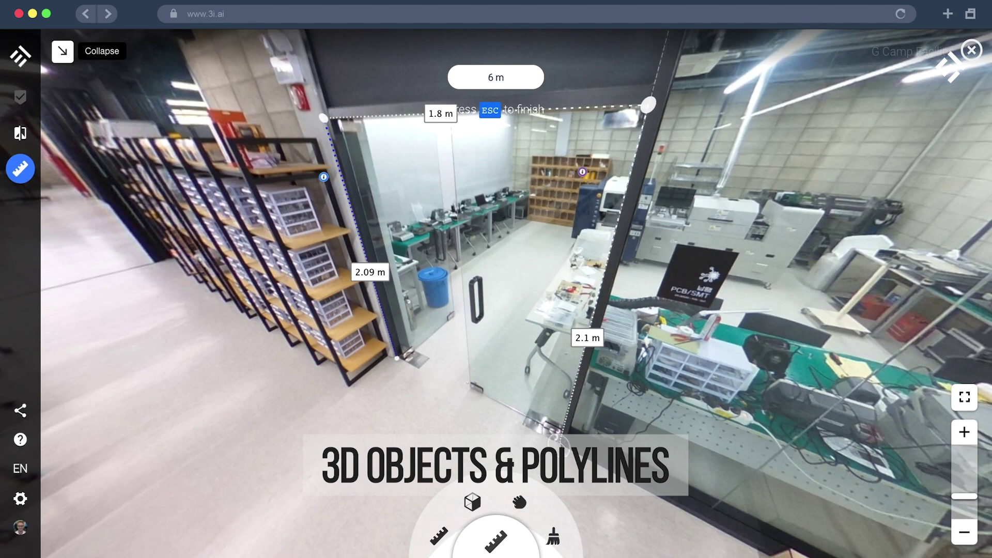
click(558, 441)
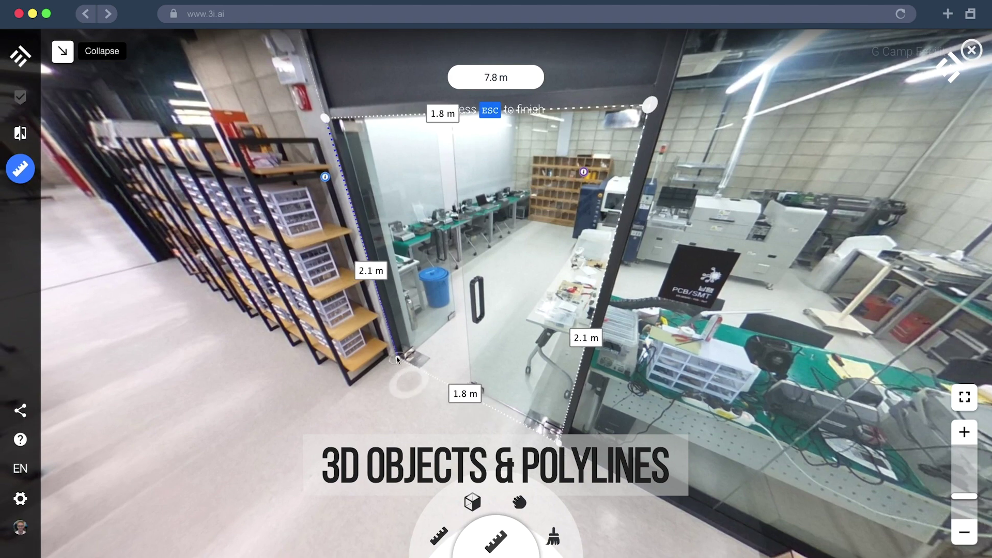
click(398, 358)
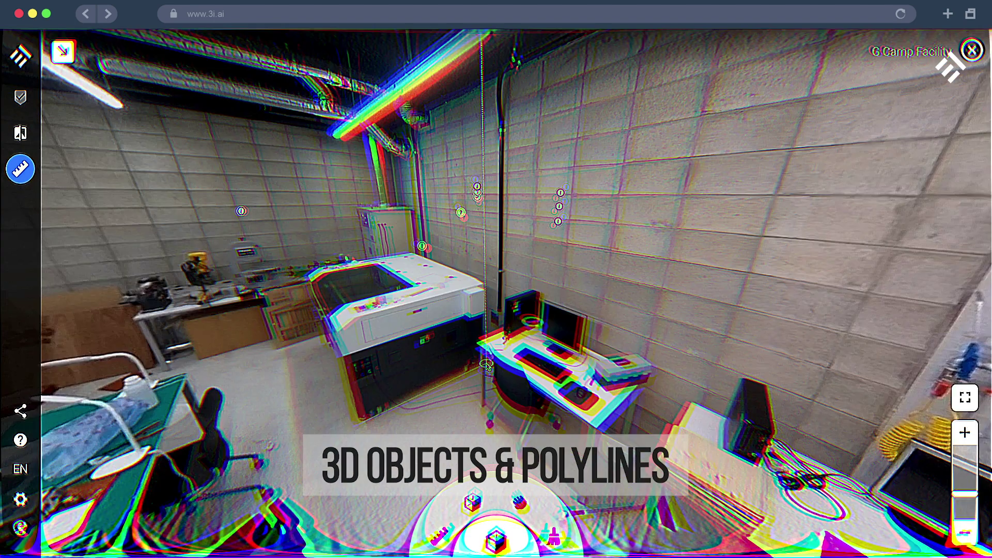
Step: Box the laser cutter as a 3D object, mark a 26.15 m² area over the whiteboard wall, and begin a corridor measurement
click(420, 311)
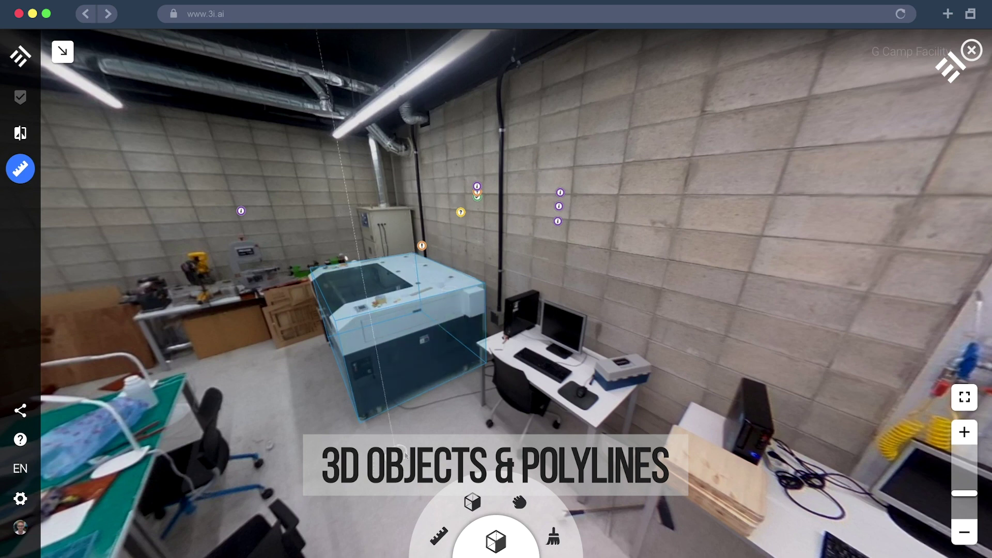
click(439, 537)
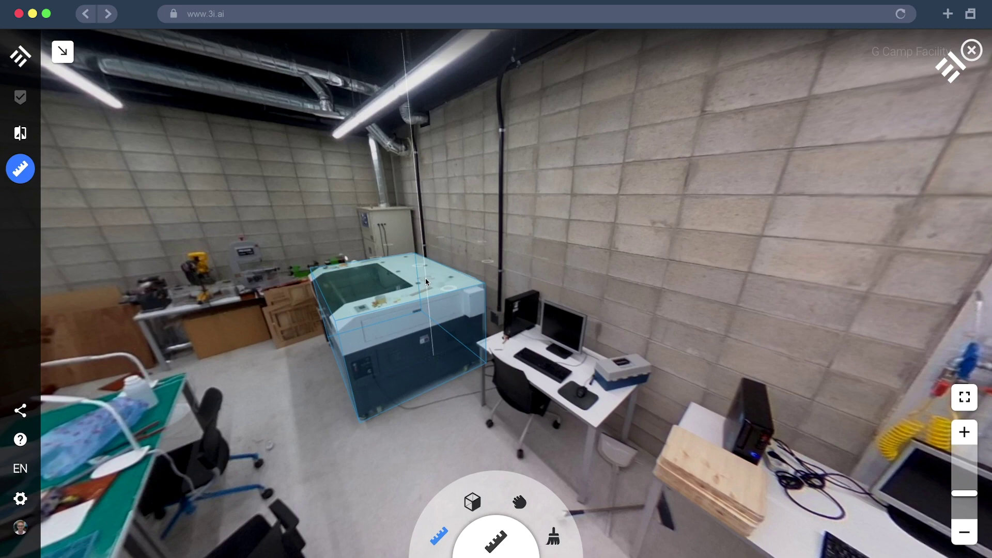
click(426, 280)
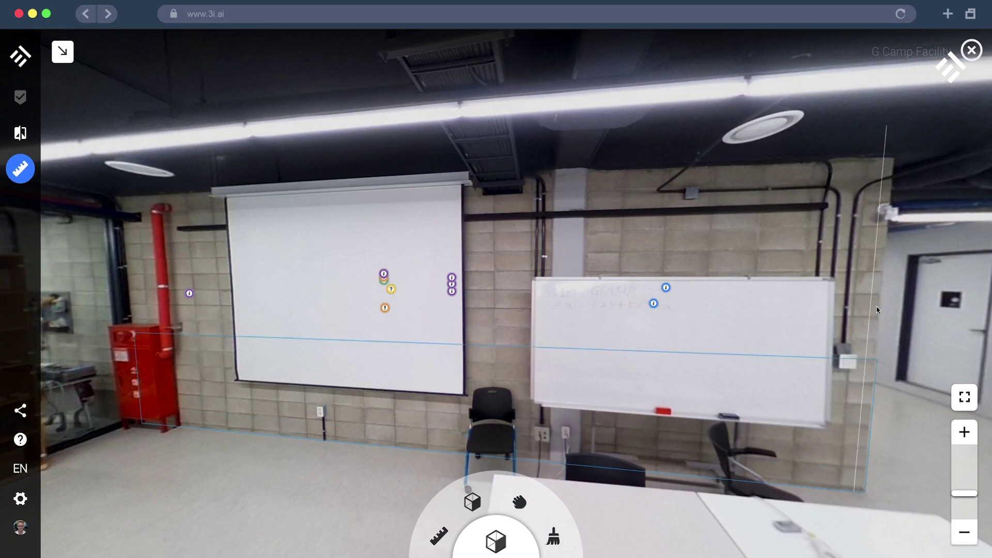
click(892, 158)
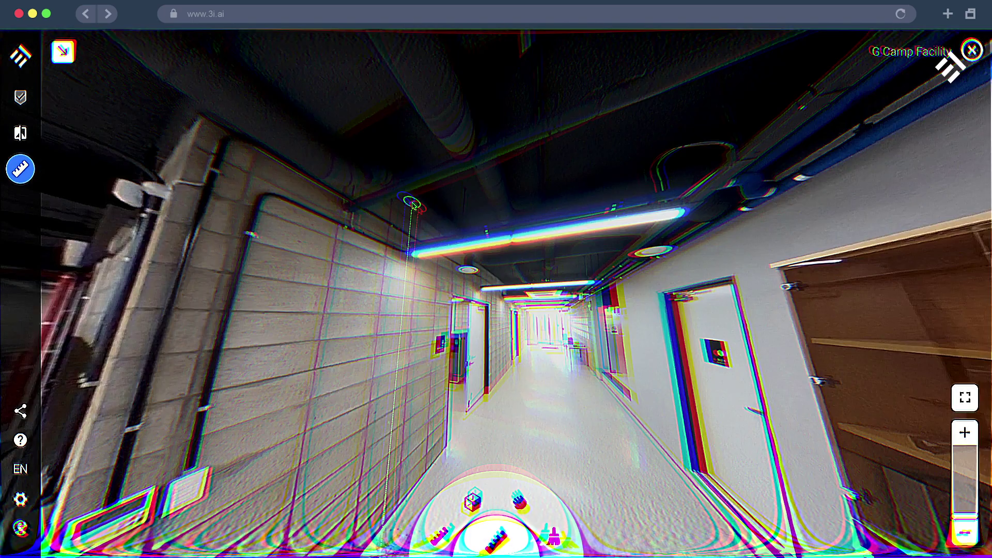
click(412, 202)
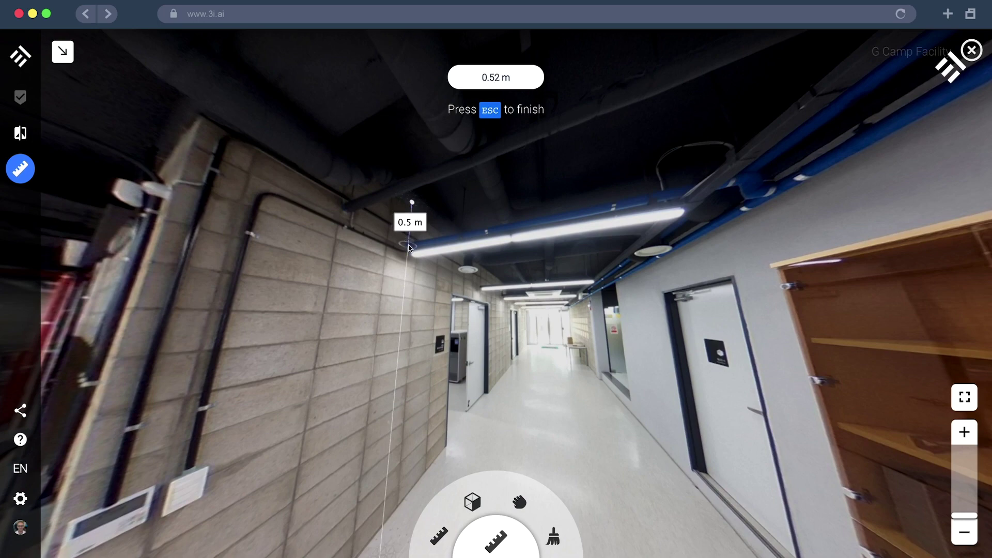
Step: Measure 15.12 m along the corridor ceiling light, then tilt both Time Comparison panoramas up to the ceiling
click(409, 247)
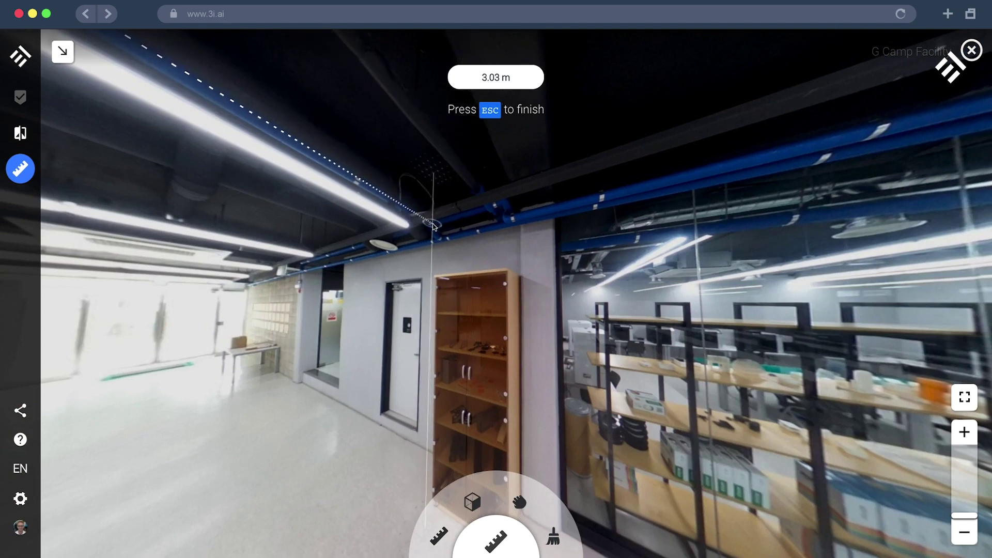
click(434, 223)
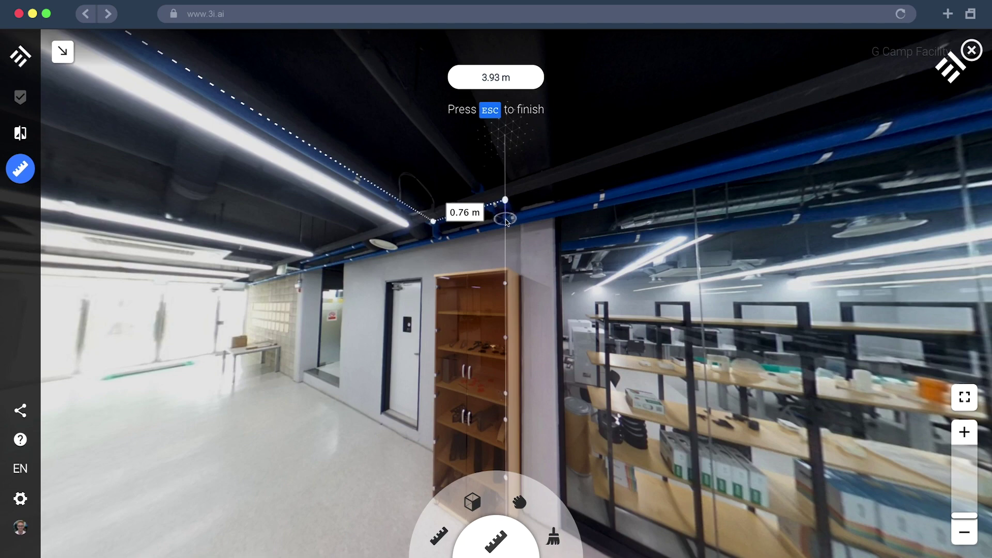
click(569, 220)
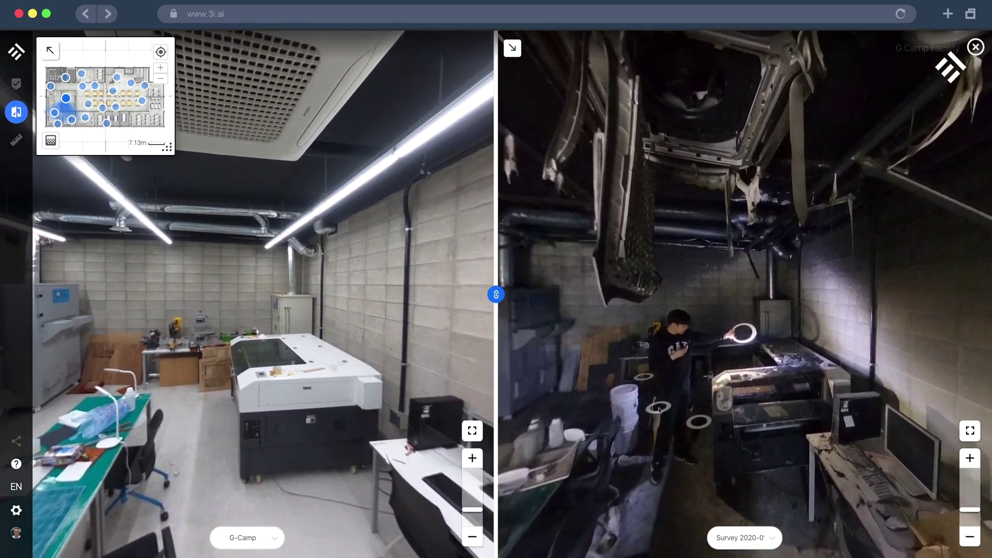
drag(659, 411, 708, 389)
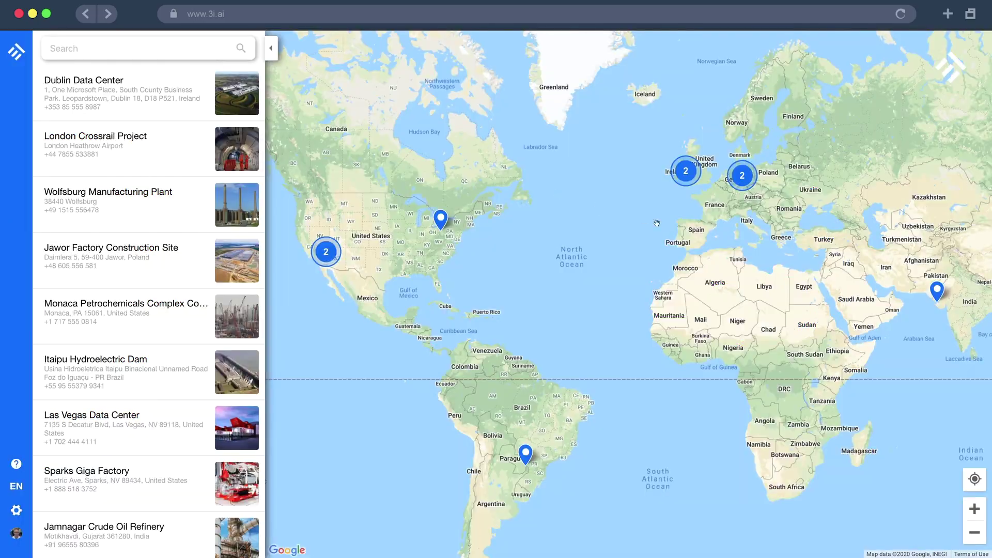
drag(657, 224, 435, 225)
Step: Pan and zoom the world map to Korea, search 'G camp', and open the G Camp Facility details
mouse_move(708, 231)
mouse_down()
mouse_move(687, 246)
mouse_move(517, 266)
mouse_up()
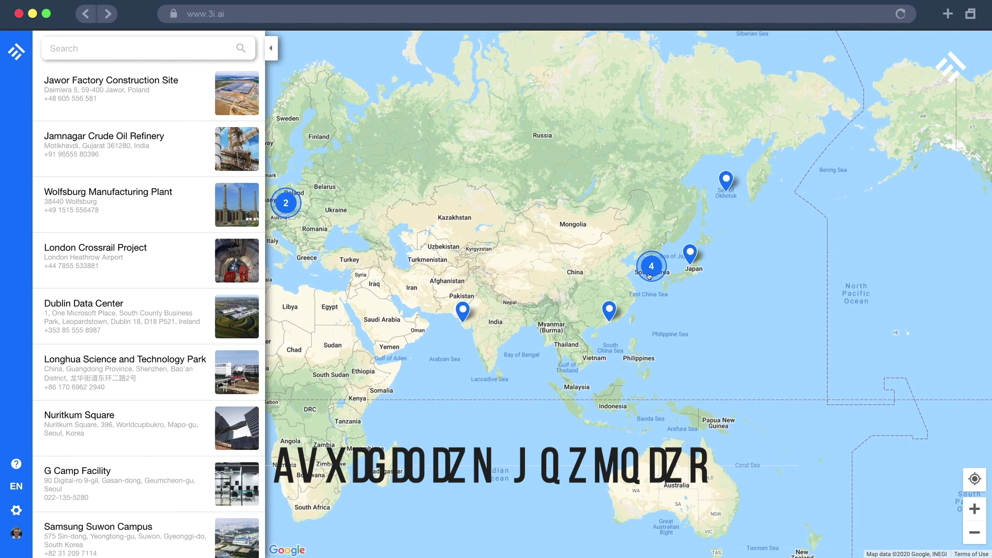
scroll(701, 269, up, 3)
drag(701, 269, 598, 293)
click(89, 46)
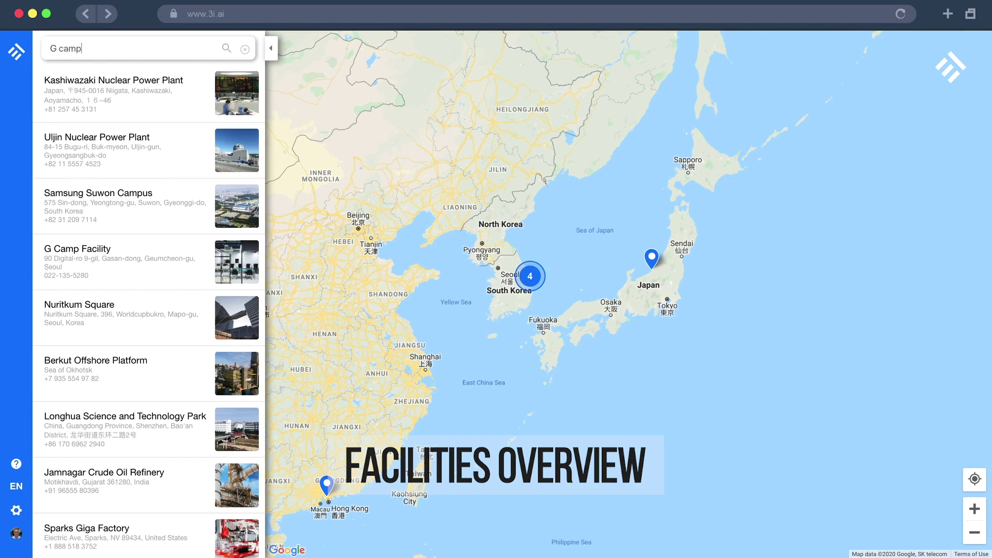
click(99, 93)
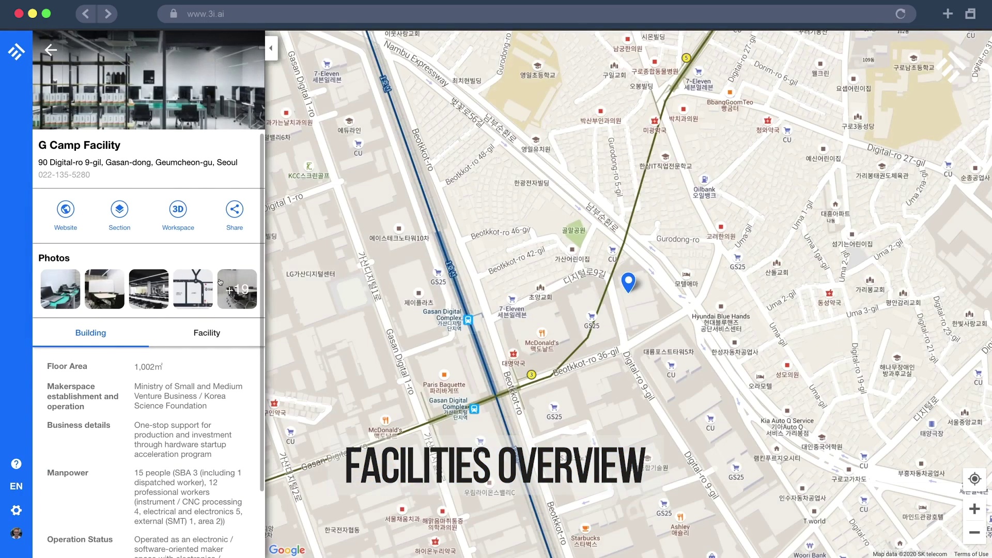
Step: Open and scroll through the full +19 gallery of G Camp photos
click(221, 284)
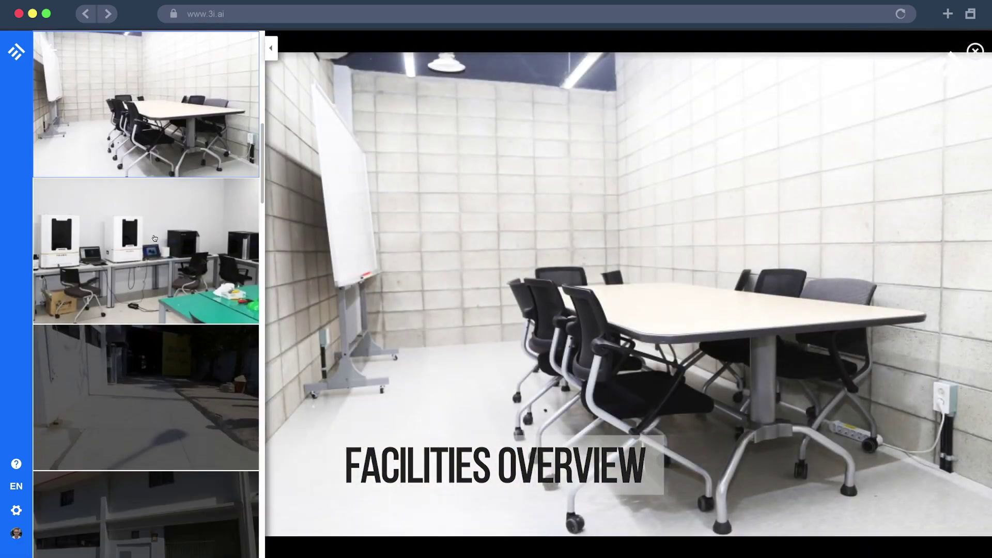
scroll(221, 307, down, 5)
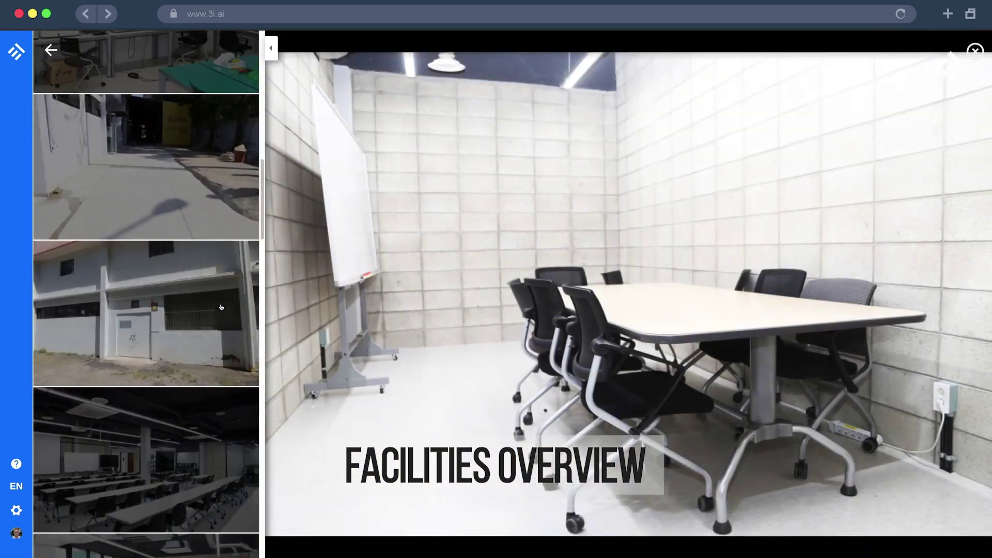
scroll(221, 307, down, 7)
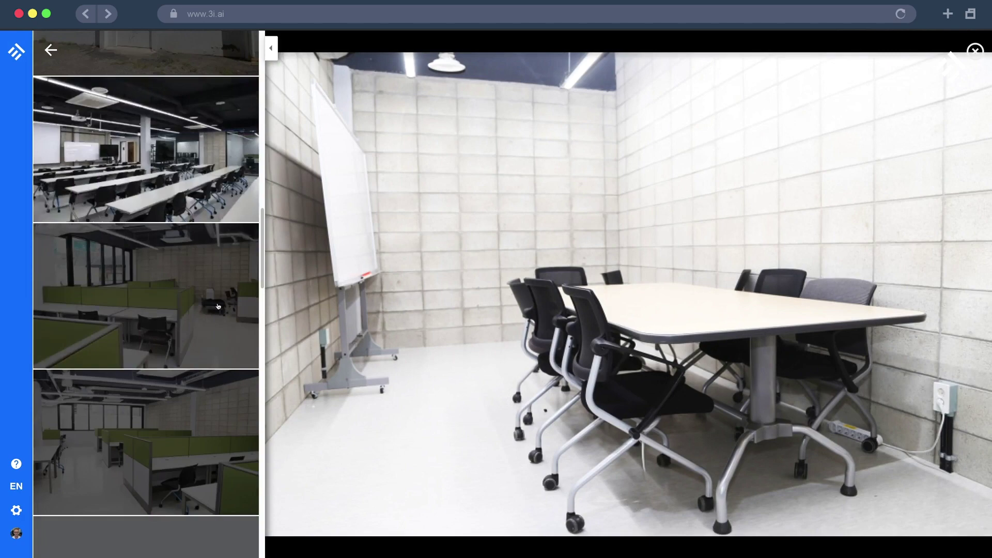
scroll(218, 306, up, 10)
Step: Return to the details, list the facility rooms, and show the building section drawing
click(123, 118)
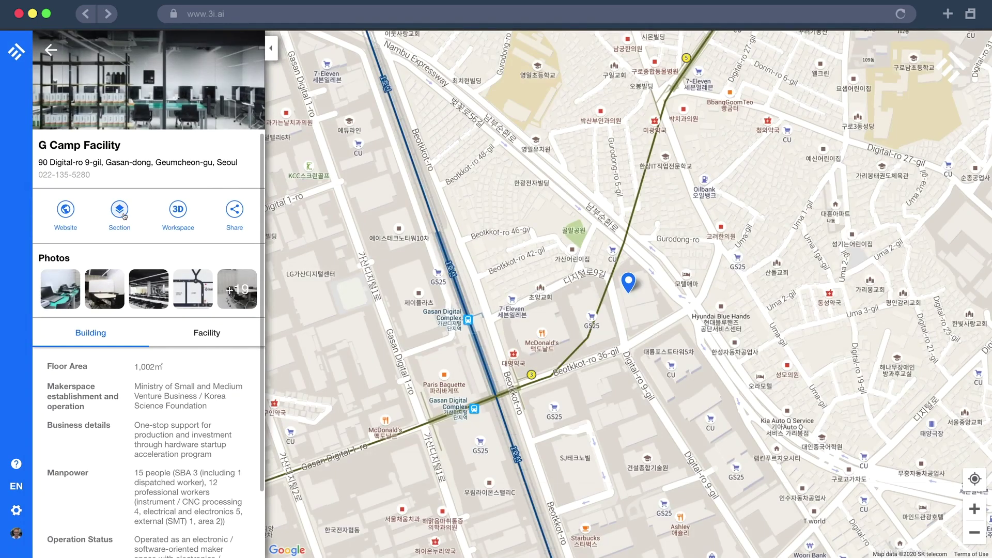
click(207, 333)
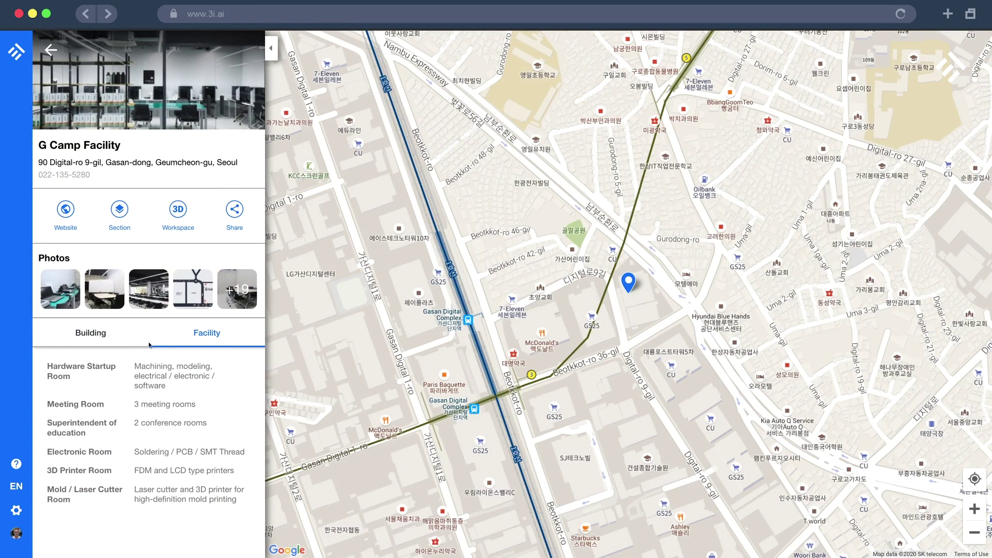
click(125, 210)
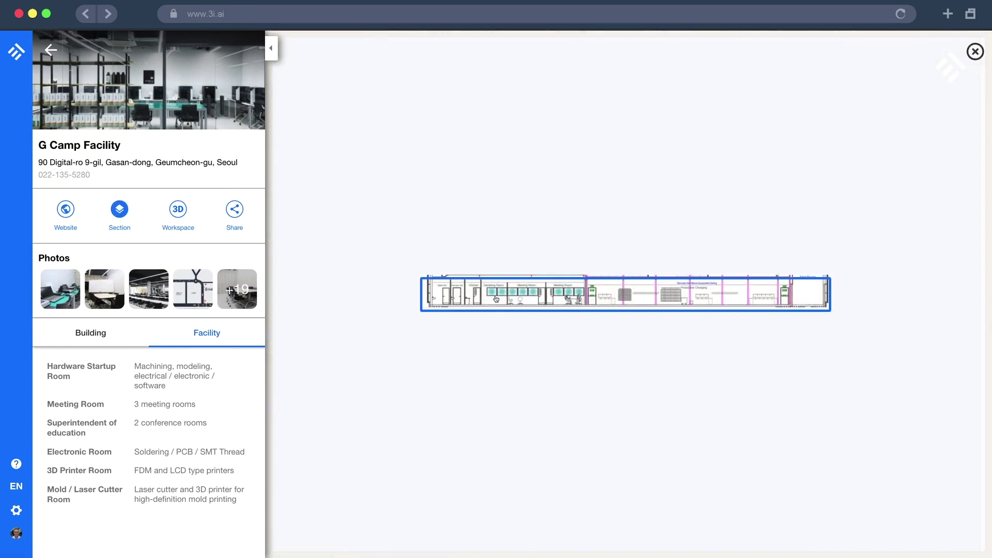
Step: Open the F1 floor plan, view the 'Ceiling damaged by fire' tag, and switch to the G-Camp survey
click(501, 296)
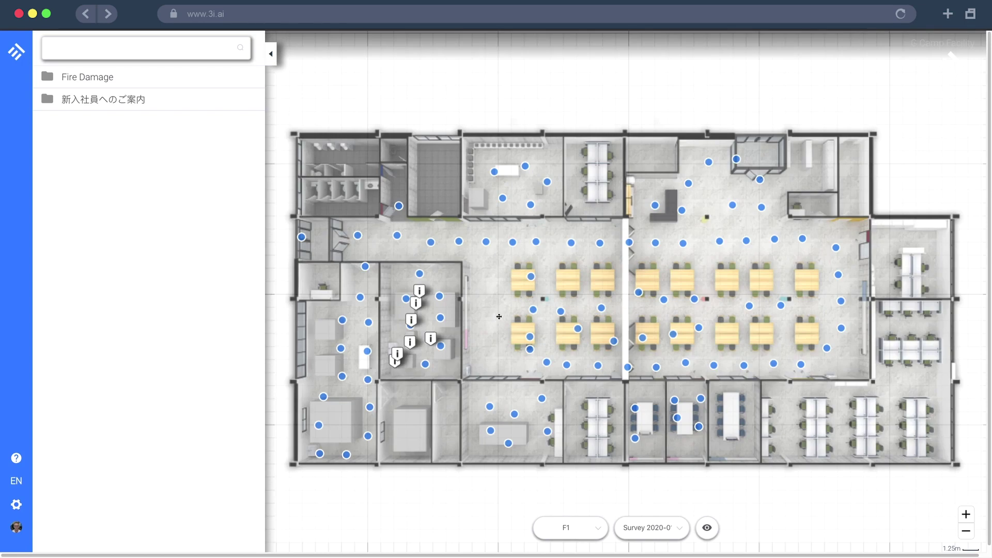
drag(498, 316, 529, 330)
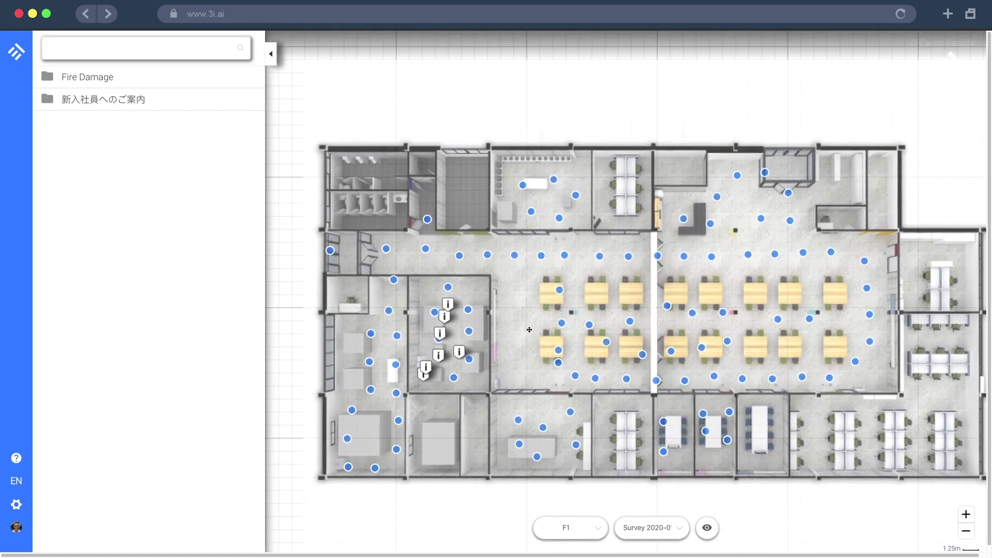
click(437, 355)
click(657, 528)
click(666, 476)
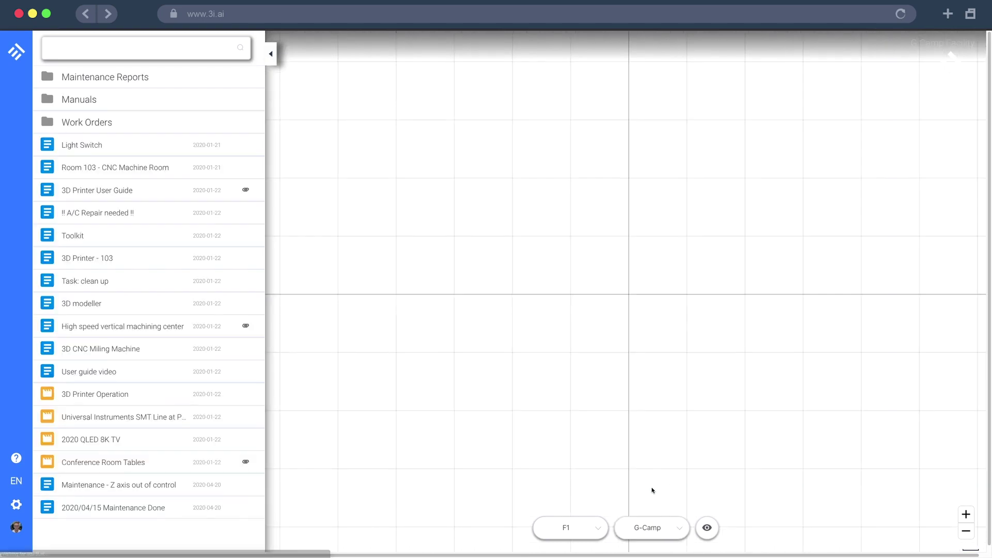